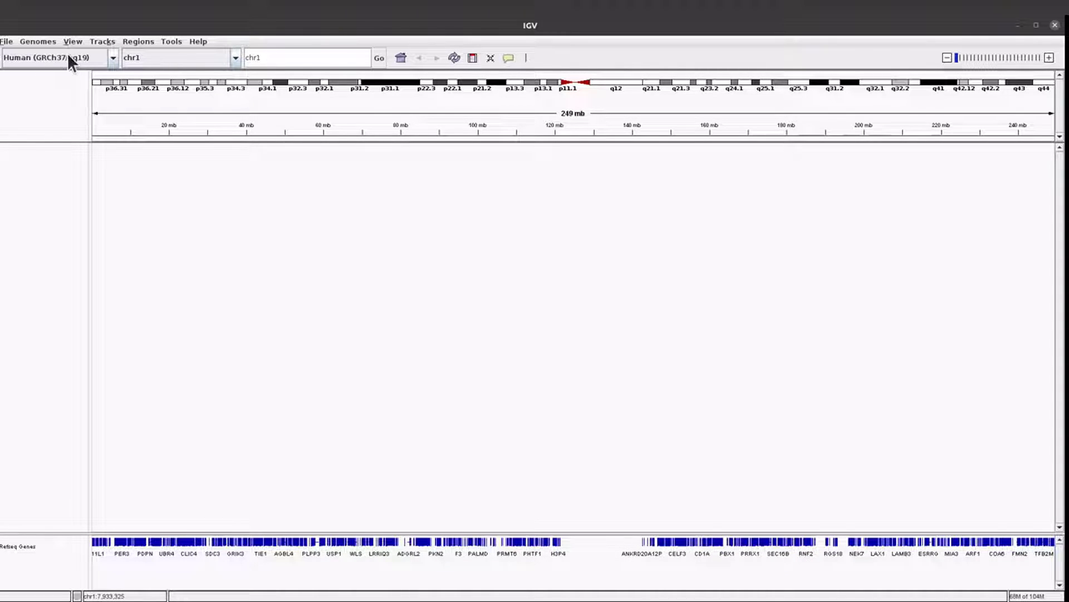
- Switch to the file manager and check the mapped and ref folders in mapping for the sorted BAM and reference files
{"action": "left_click", "coordinate": [55, 114]}
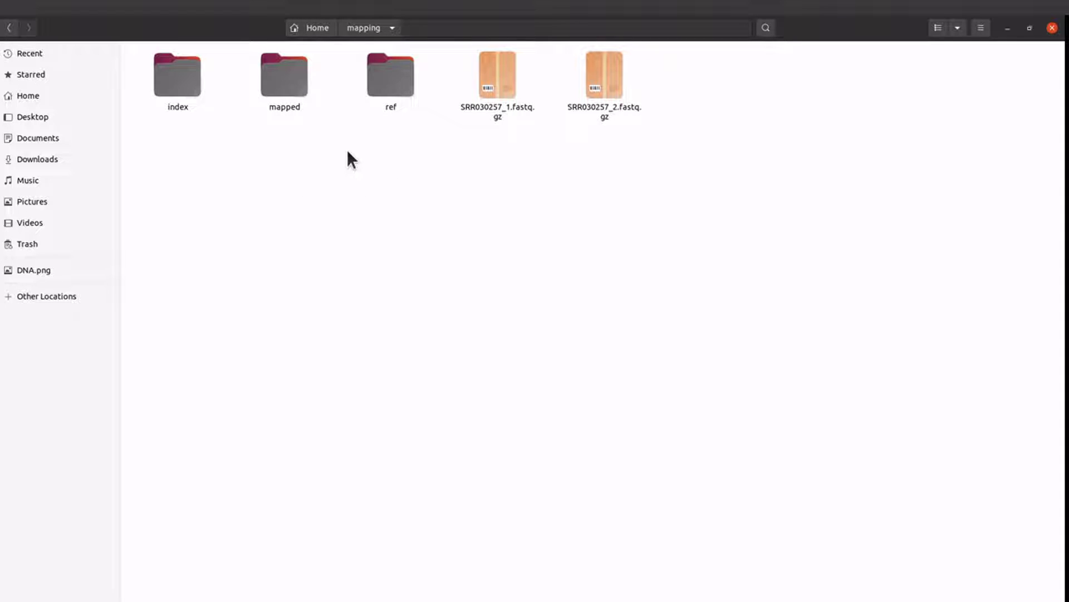
{"action": "double_click", "coordinate": [287, 78]}
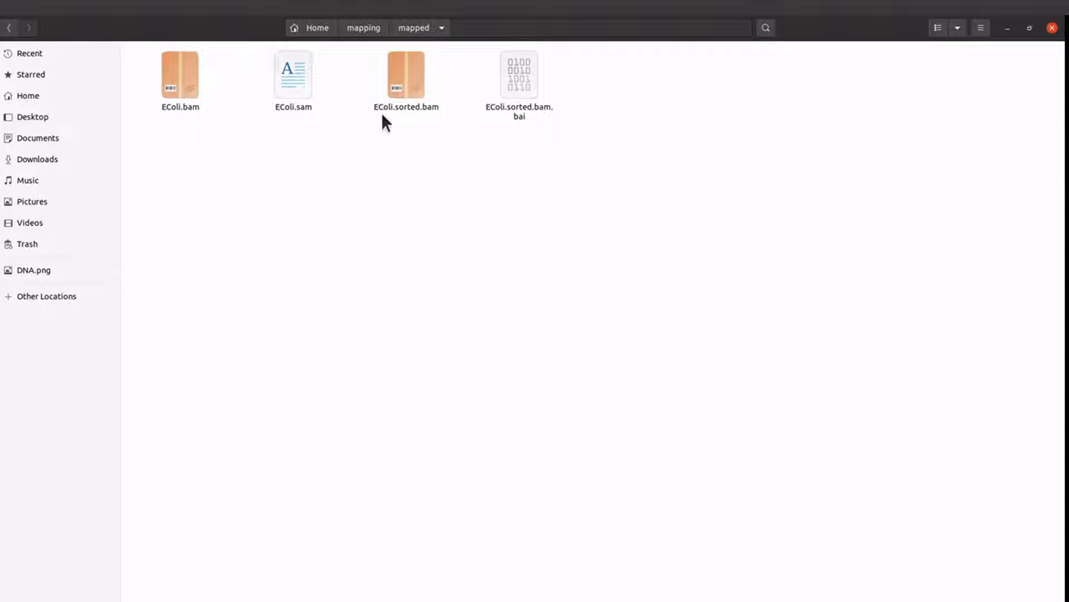
{"action": "left_click", "coordinate": [407, 82]}
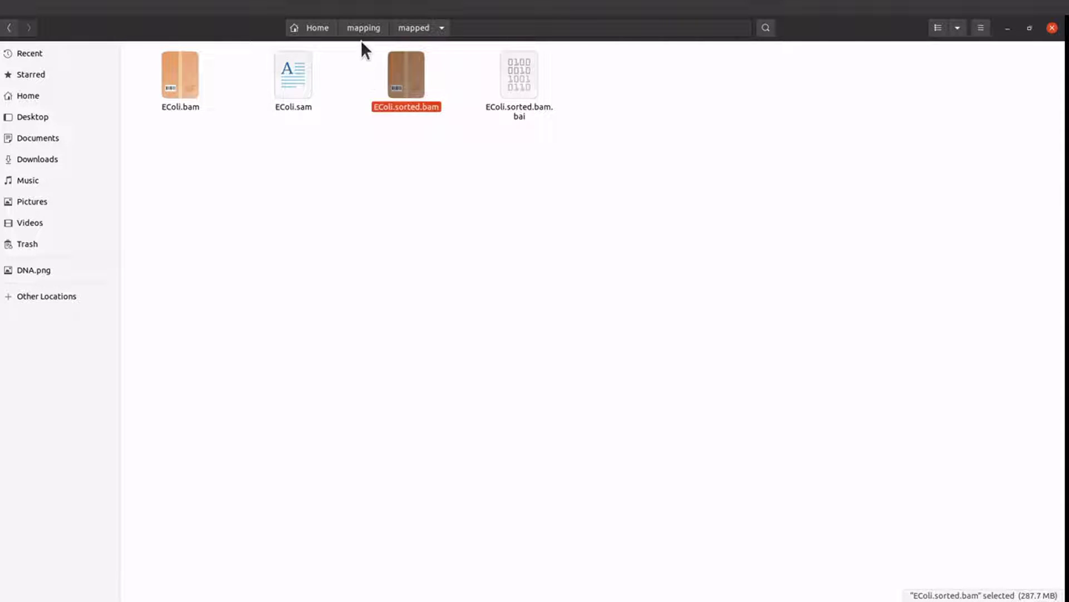
{"action": "left_click", "coordinate": [363, 28]}
{"action": "double_click", "coordinate": [394, 98]}
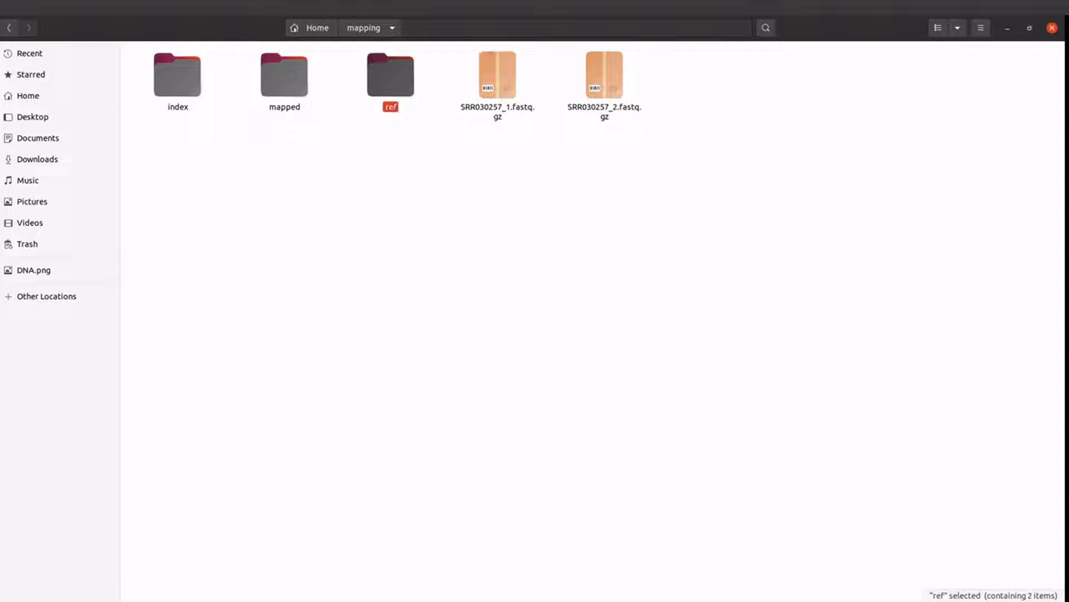
{"action": "left_click", "coordinate": [185, 91]}
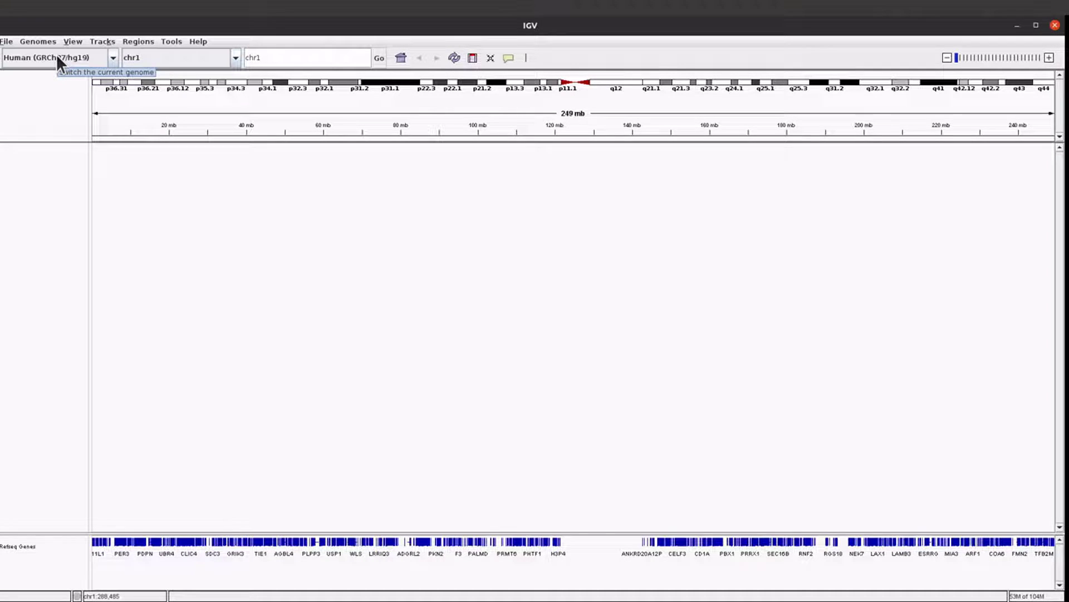
- Switch back to IGV and load EColi.fasta from the mapping/ref folder as the reference genome
{"action": "left_click", "coordinate": [42, 41]}
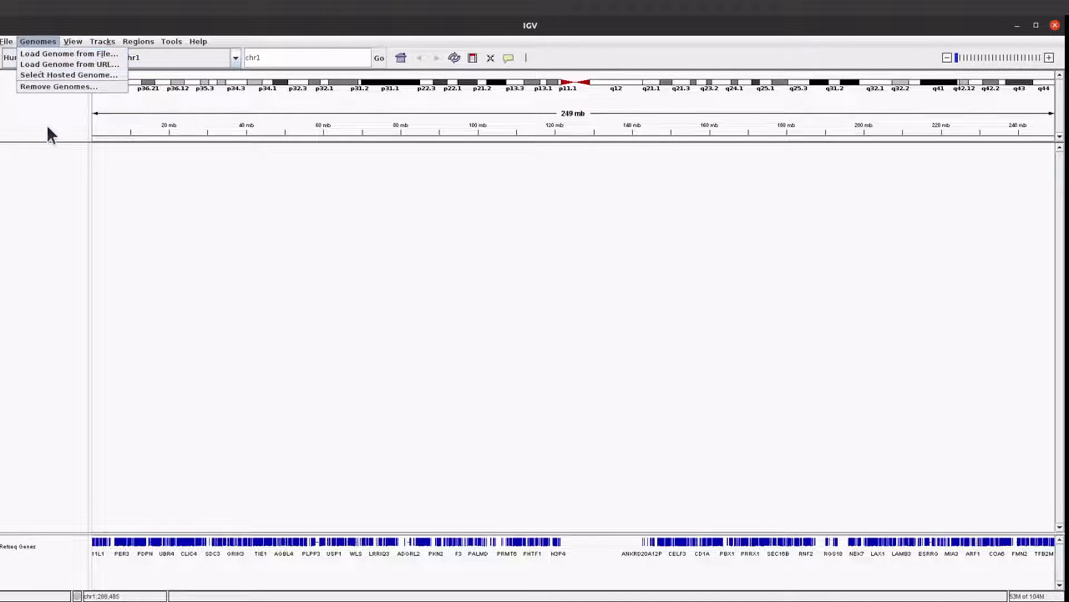
{"action": "left_click", "coordinate": [65, 54]}
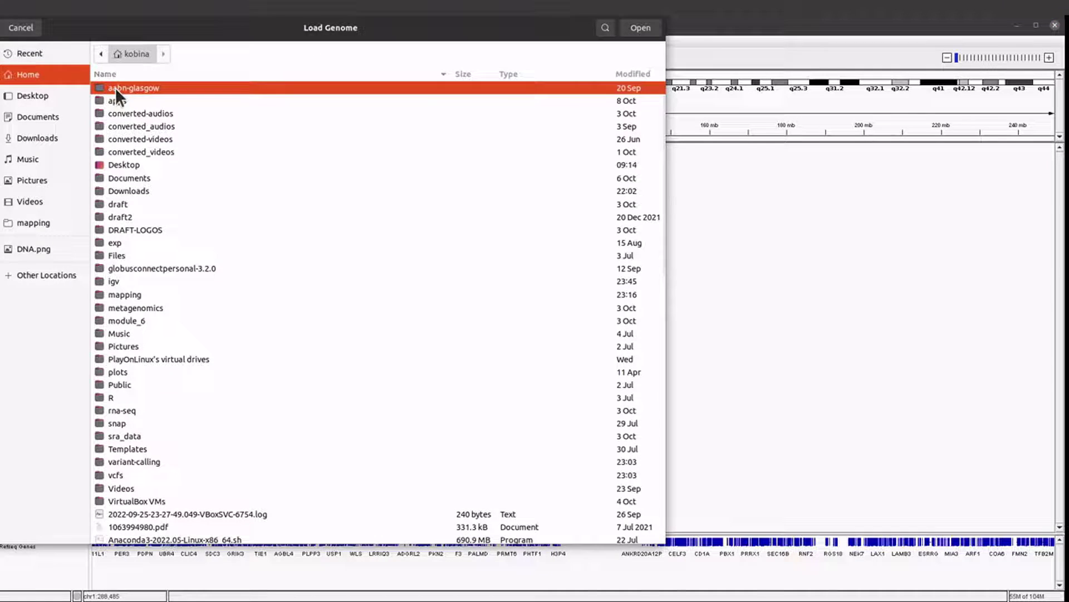
{"action": "scroll", "coordinate": [137, 281], "scroll_direction": "down", "scroll_amount": 3}
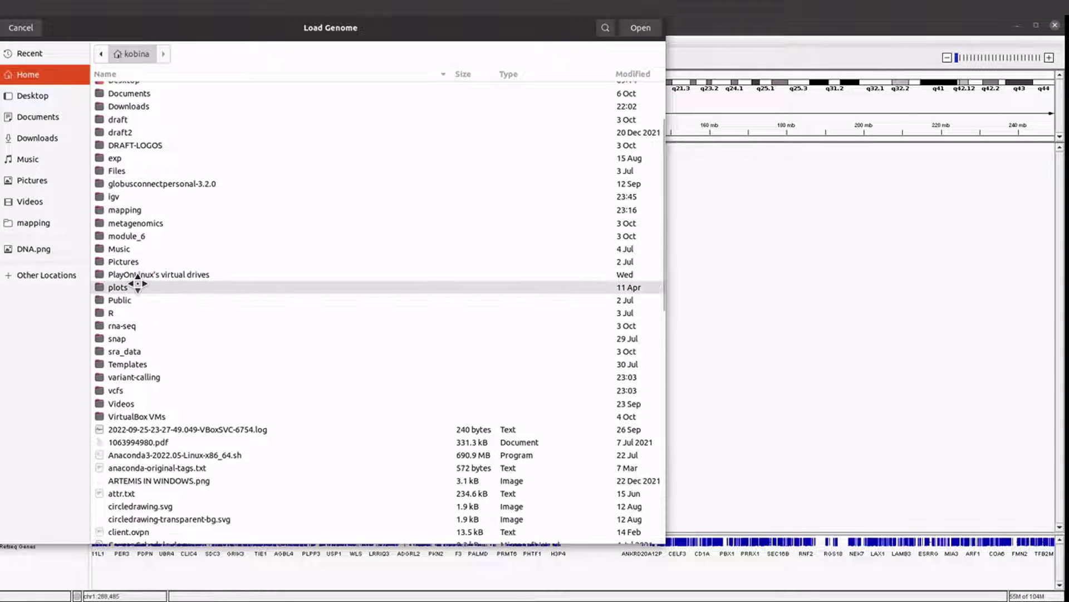
{"action": "scroll", "coordinate": [137, 282], "scroll_direction": "up", "scroll_amount": 3}
{"action": "scroll", "coordinate": [142, 259], "scroll_direction": "down", "scroll_amount": 3}
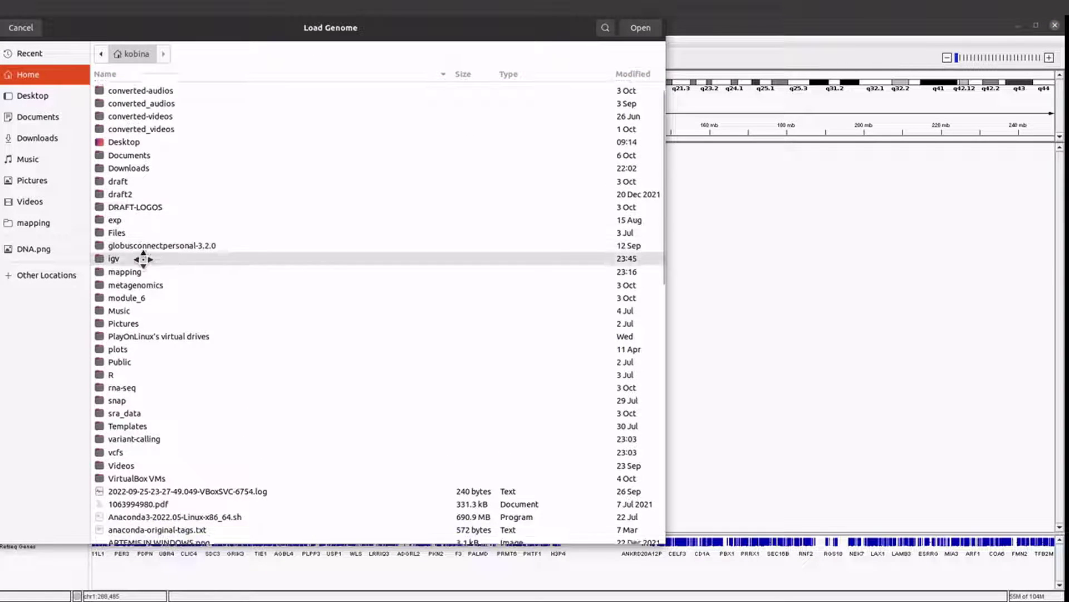
{"action": "double_click", "coordinate": [133, 177]}
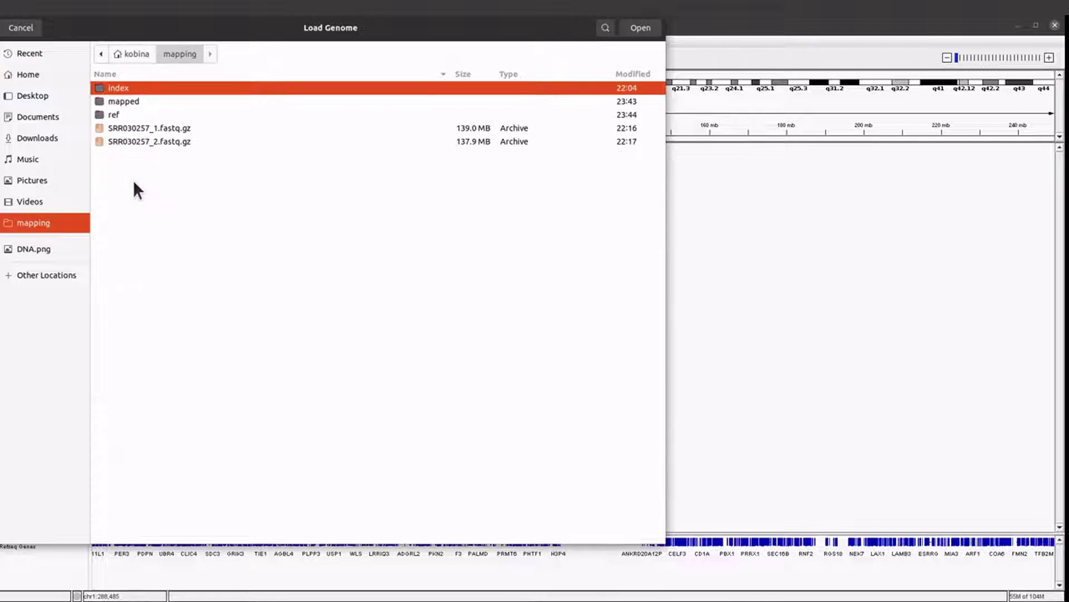
{"action": "left_click", "coordinate": [121, 111]}
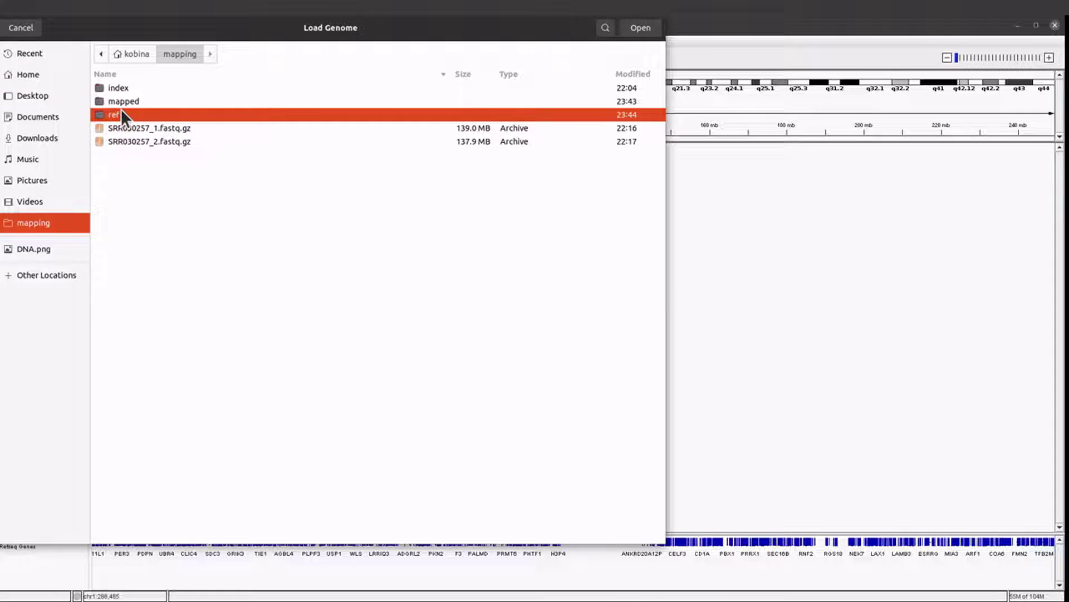
{"action": "double_click", "coordinate": [122, 111]}
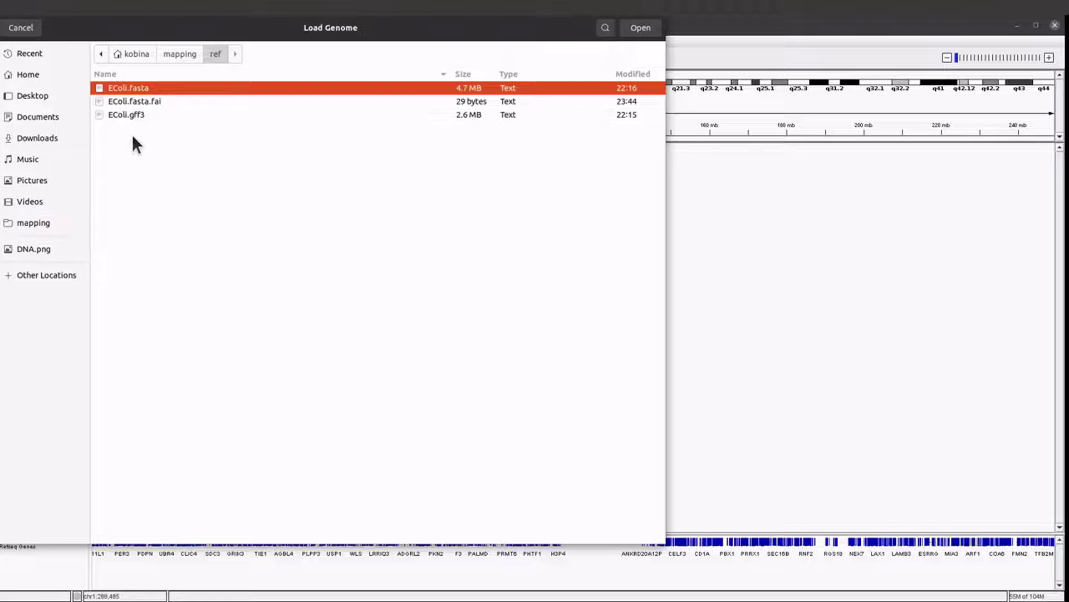
{"action": "double_click", "coordinate": [148, 88]}
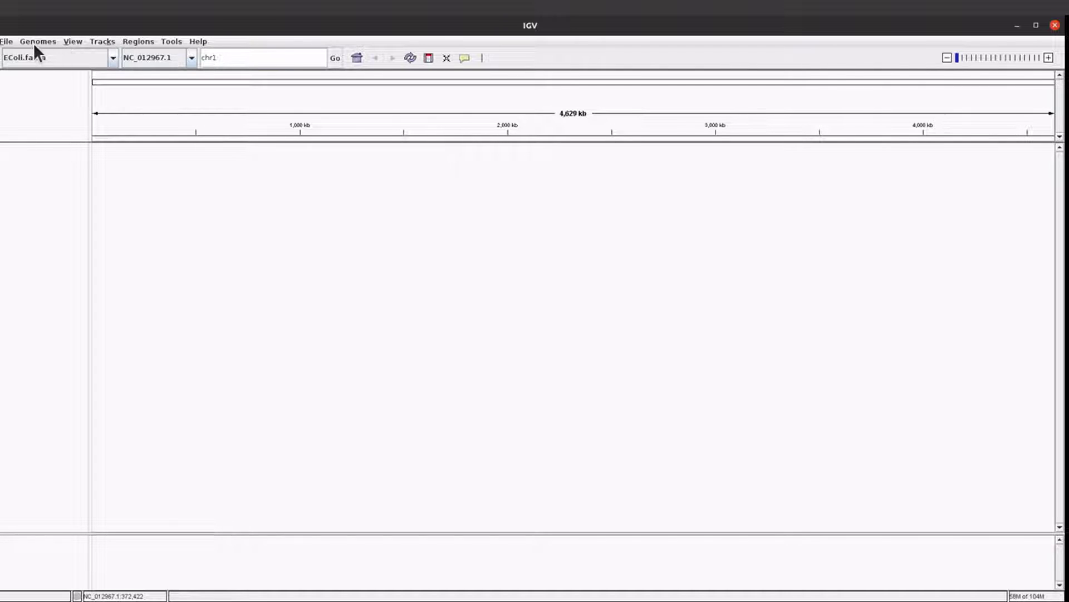
- Load the alignment file EColi.sorted.bam from the mapping/mapped folder as tracks
{"action": "left_click", "coordinate": [7, 42]}
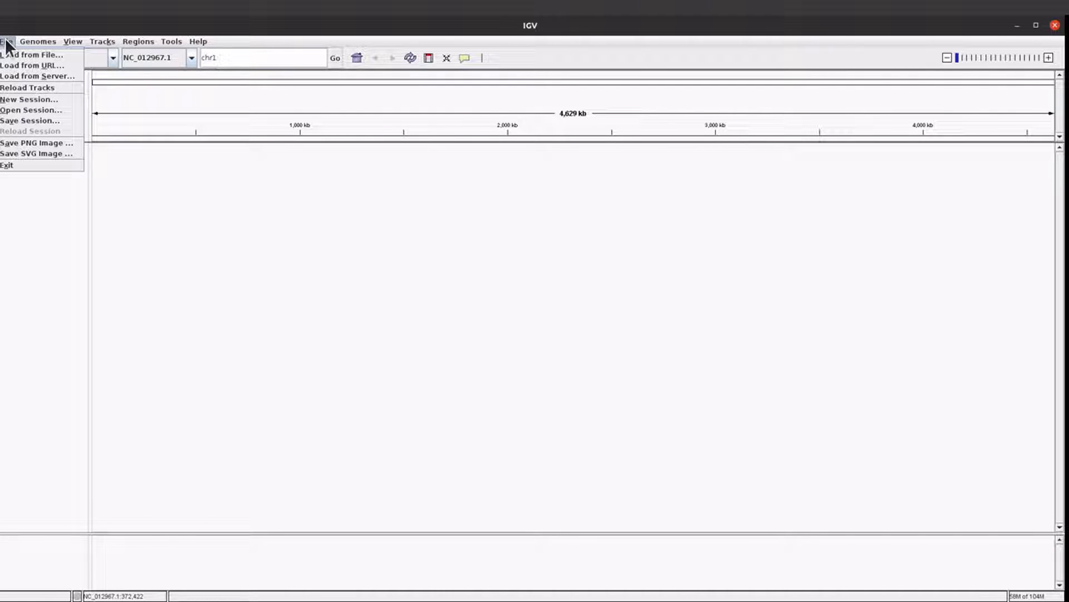
{"action": "left_click", "coordinate": [31, 54]}
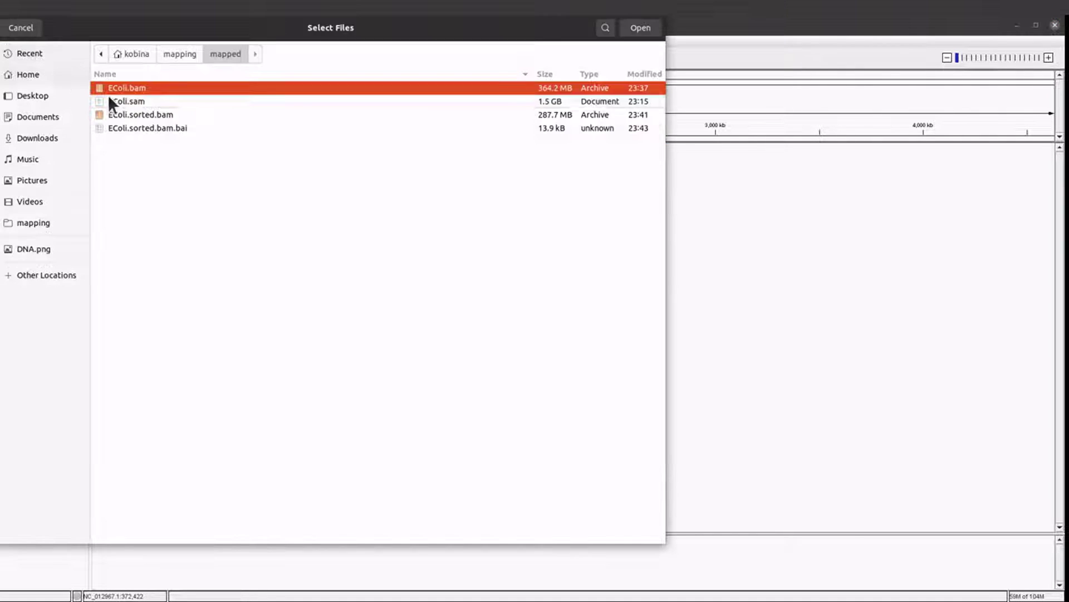
{"action": "left_click", "coordinate": [169, 115]}
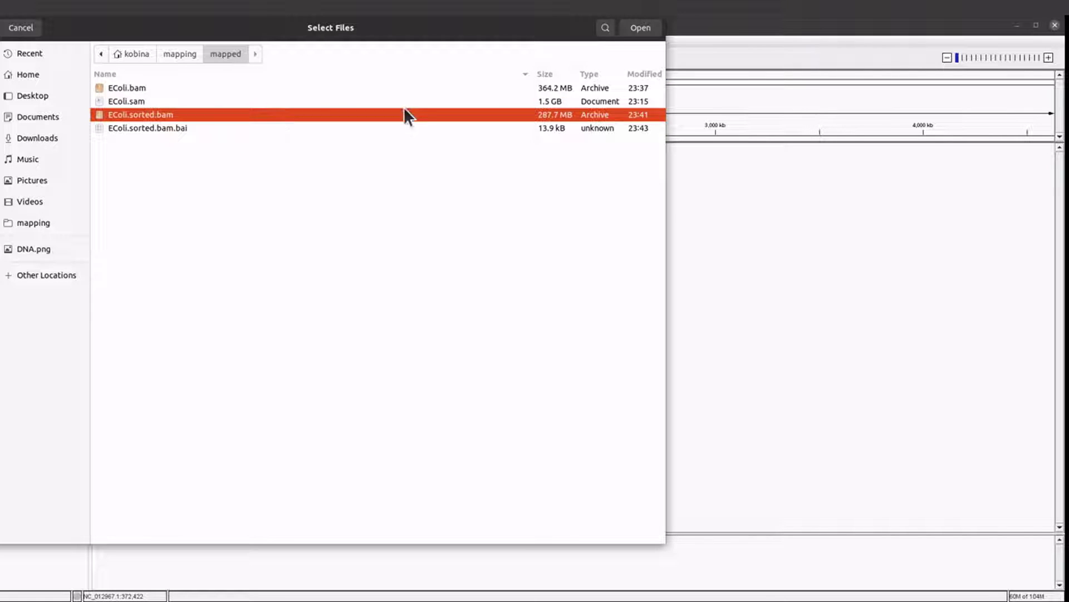
{"action": "left_click", "coordinate": [639, 28]}
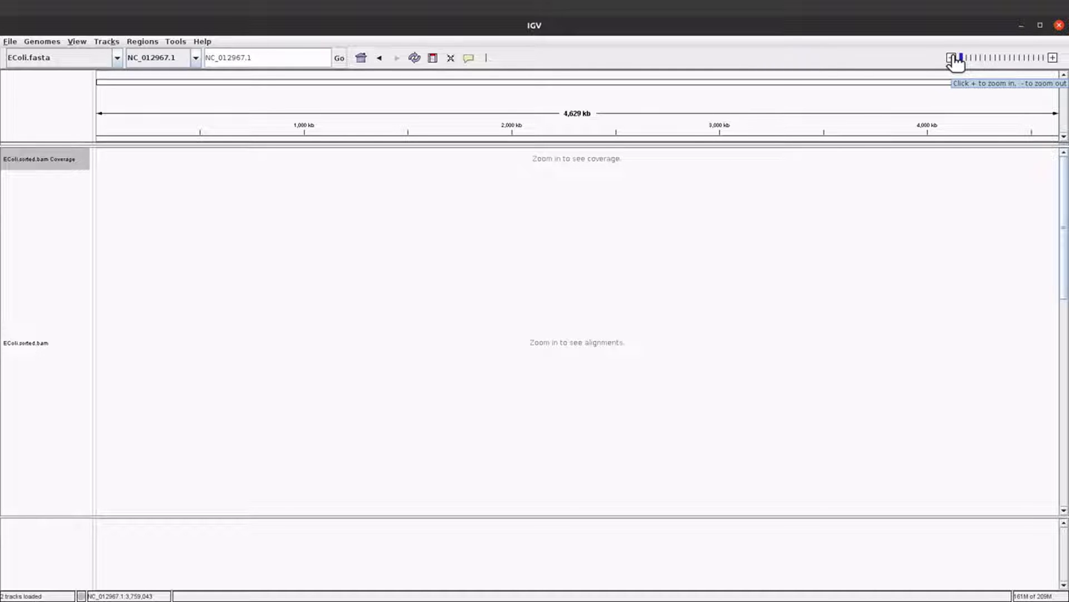
- Zoom in on NC_012967.1 to an 88 bp window showing individual reads and the reference base letters
{"action": "left_click", "coordinate": [1052, 58]}
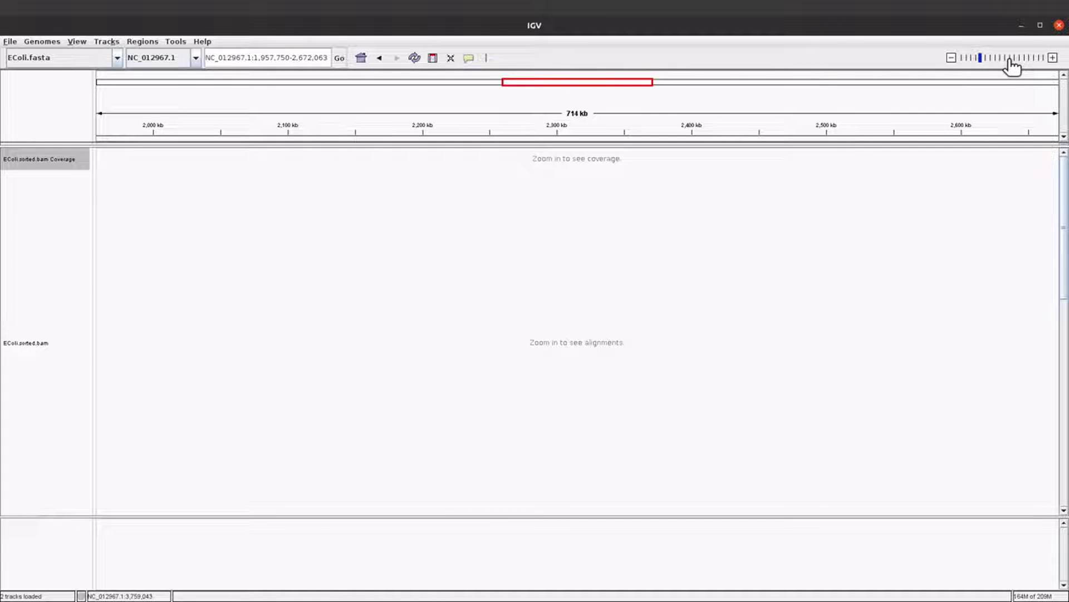
{"action": "left_click", "coordinate": [1034, 58]}
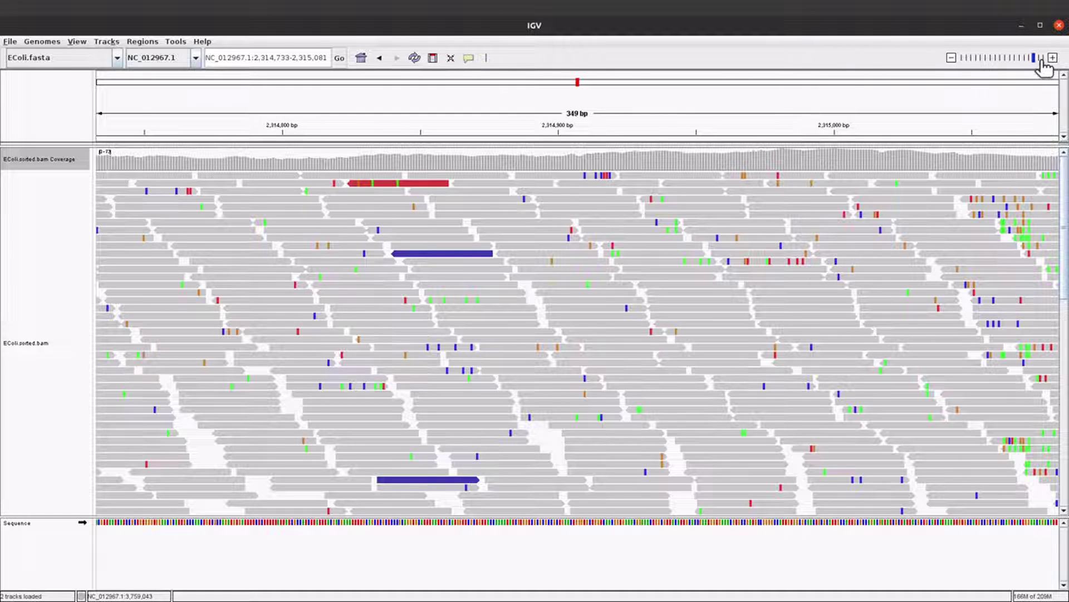
{"action": "left_click", "coordinate": [1043, 59]}
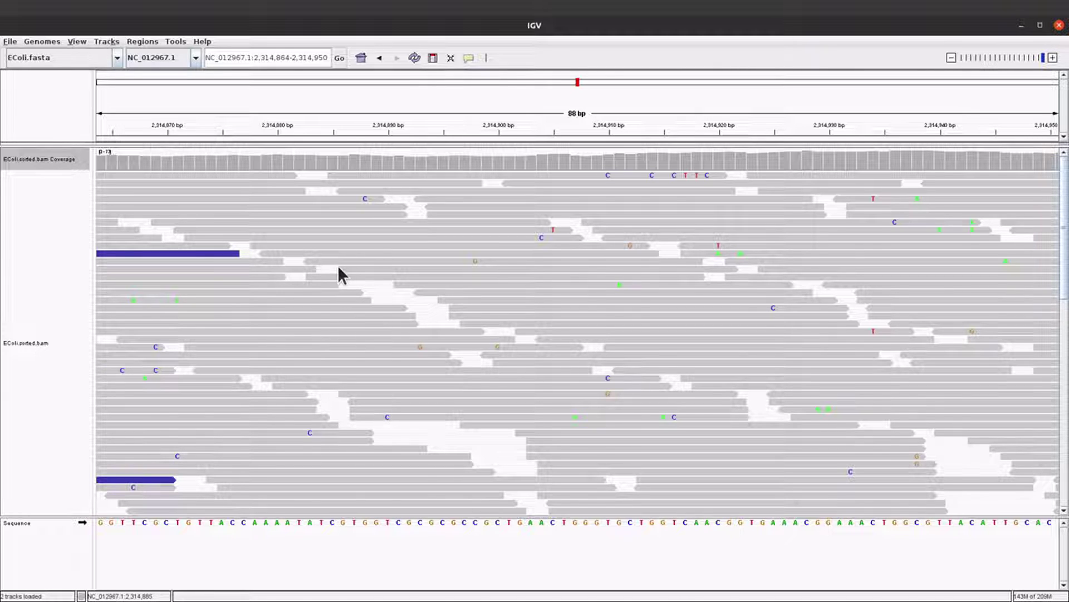
- Examine the coverage, coloured reads and mismatched bases across neighbouring positions around 2,314,900 bp
{"action": "left_click", "coordinate": [309, 259]}
{"action": "left_click", "coordinate": [524, 186]}
{"action": "left_click_drag", "start_coordinate": [241, 317], "coordinate": [413, 320]}
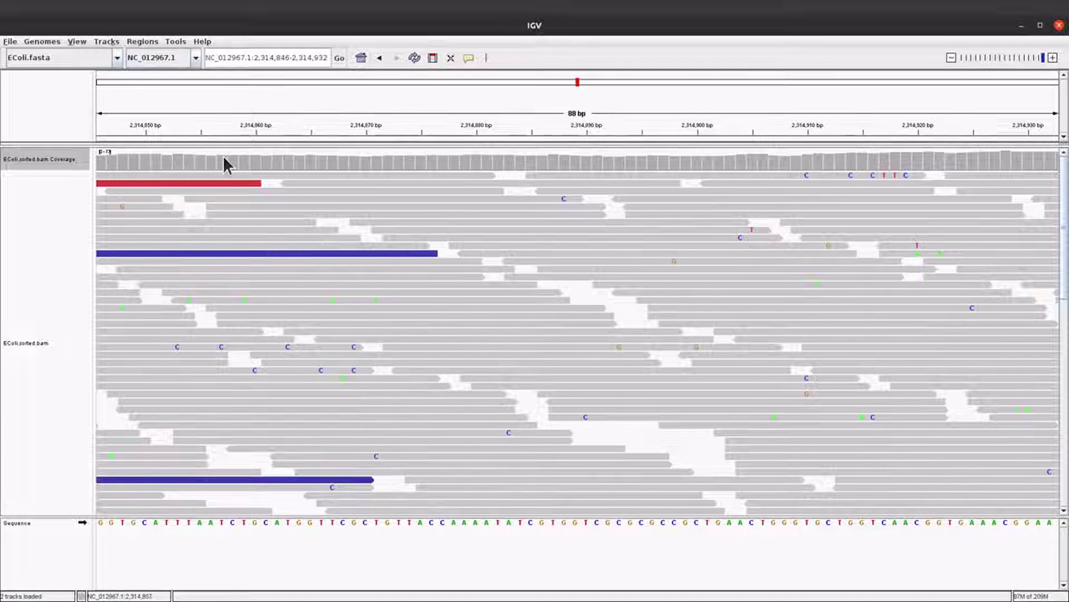
{"action": "left_click_drag", "start_coordinate": [588, 363], "coordinate": [404, 352]}
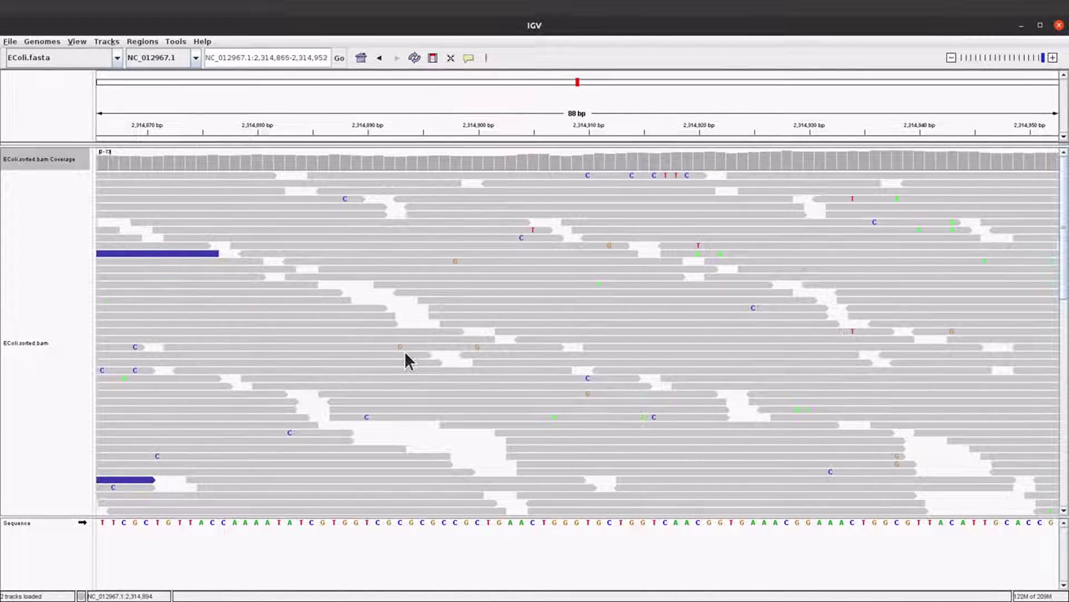
{"action": "left_click_drag", "start_coordinate": [617, 328], "coordinate": [580, 325]}
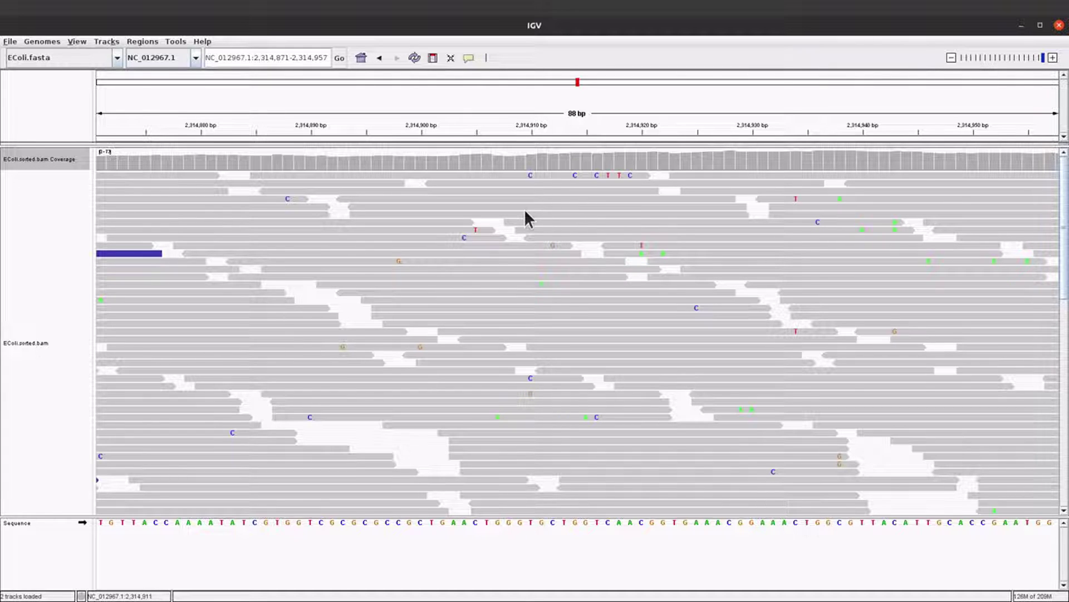
{"action": "left_click_drag", "start_coordinate": [324, 255], "coordinate": [609, 287]}
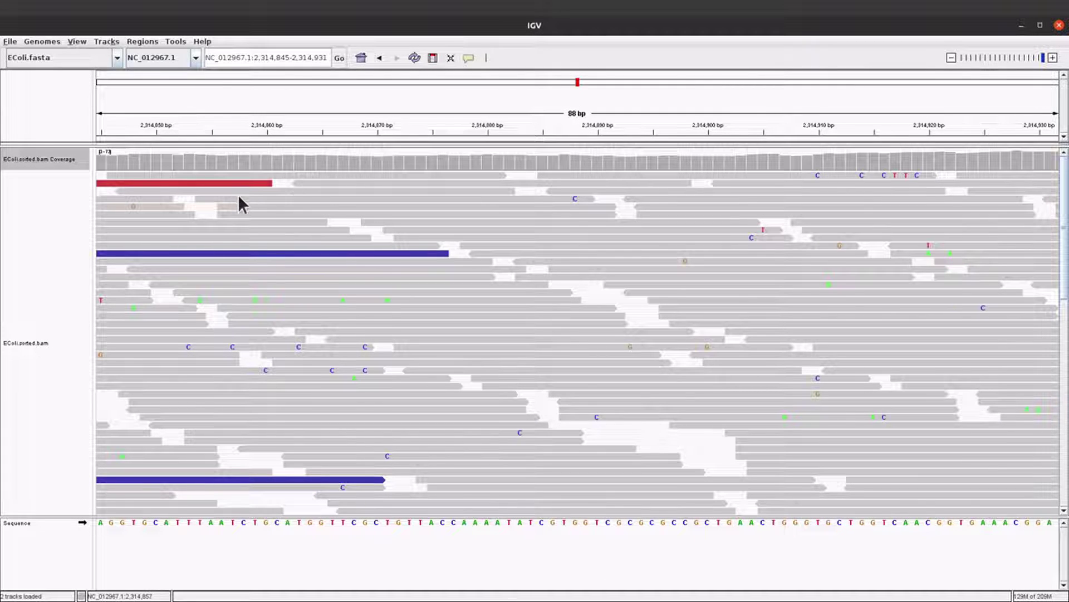
{"action": "left_click_drag", "start_coordinate": [239, 195], "coordinate": [355, 219]}
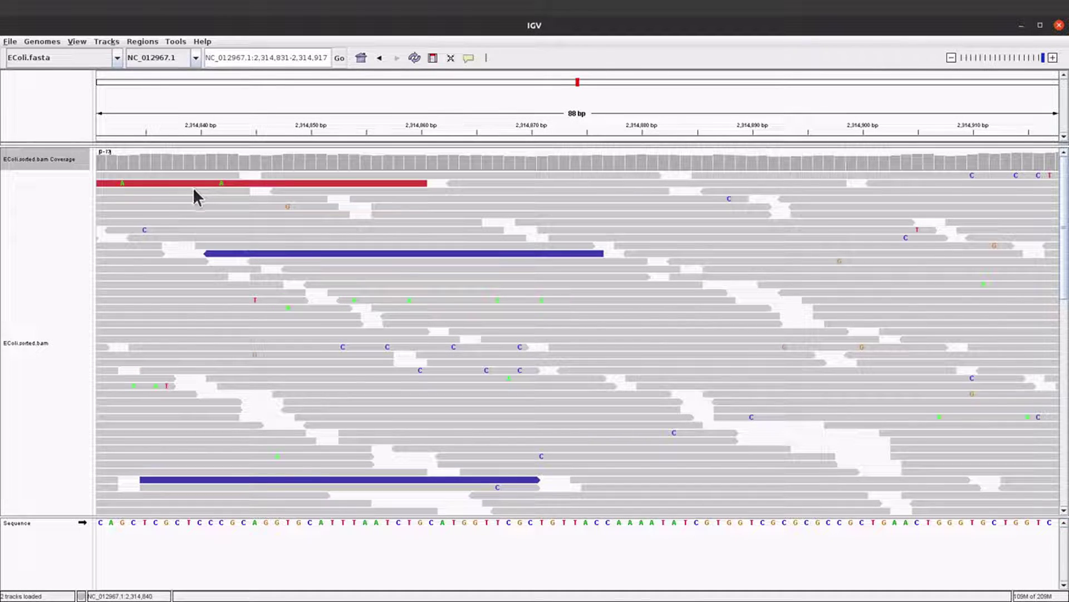
{"action": "left_click_drag", "start_coordinate": [193, 195], "coordinate": [288, 214]}
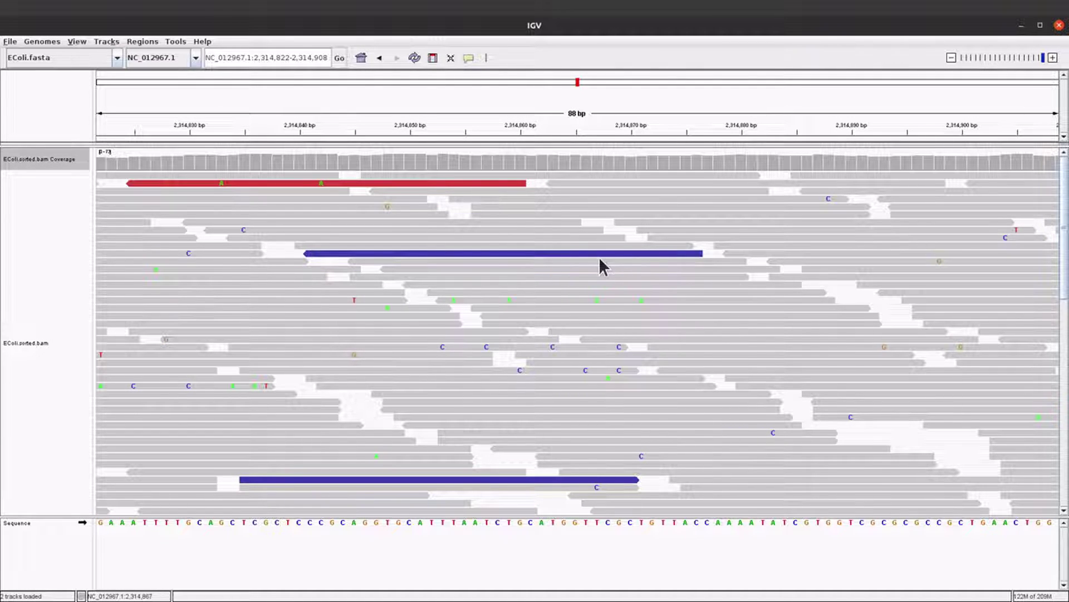
{"action": "left_click_drag", "start_coordinate": [812, 303], "coordinate": [363, 251]}
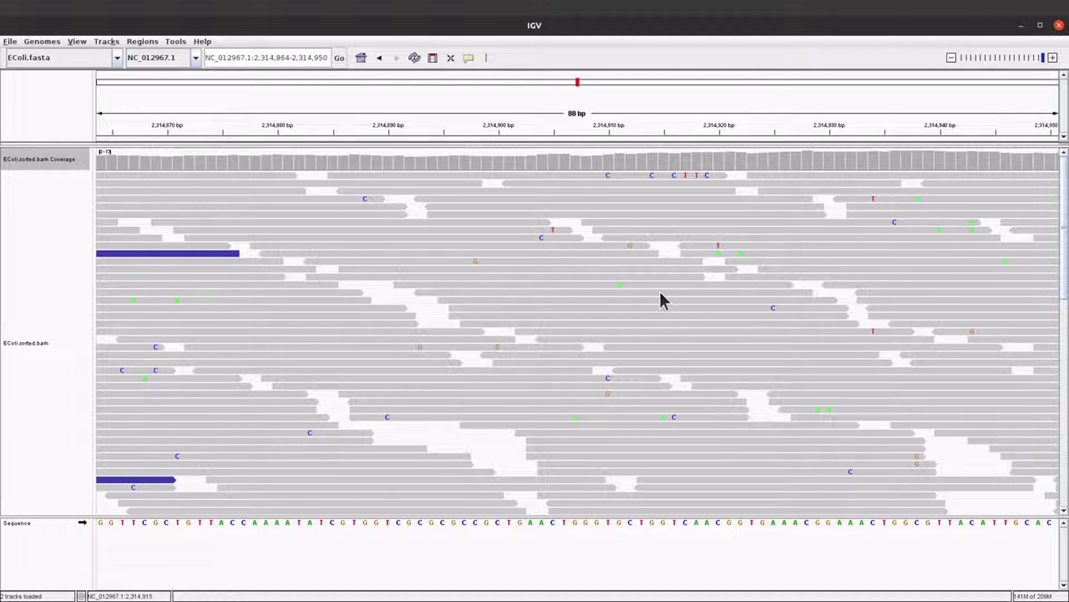
{"action": "left_click_drag", "start_coordinate": [661, 298], "coordinate": [512, 281]}
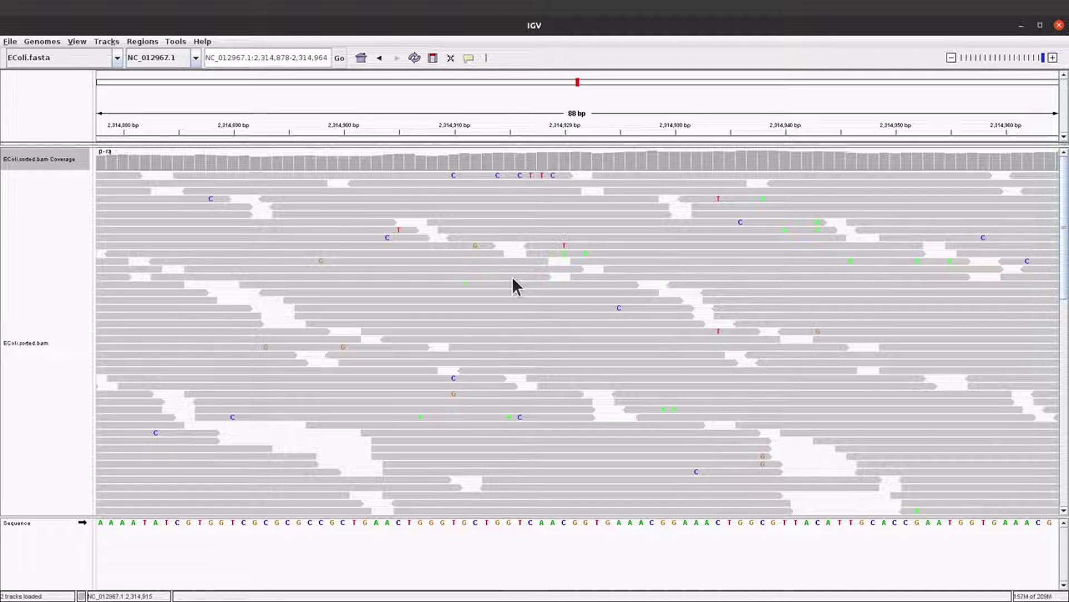
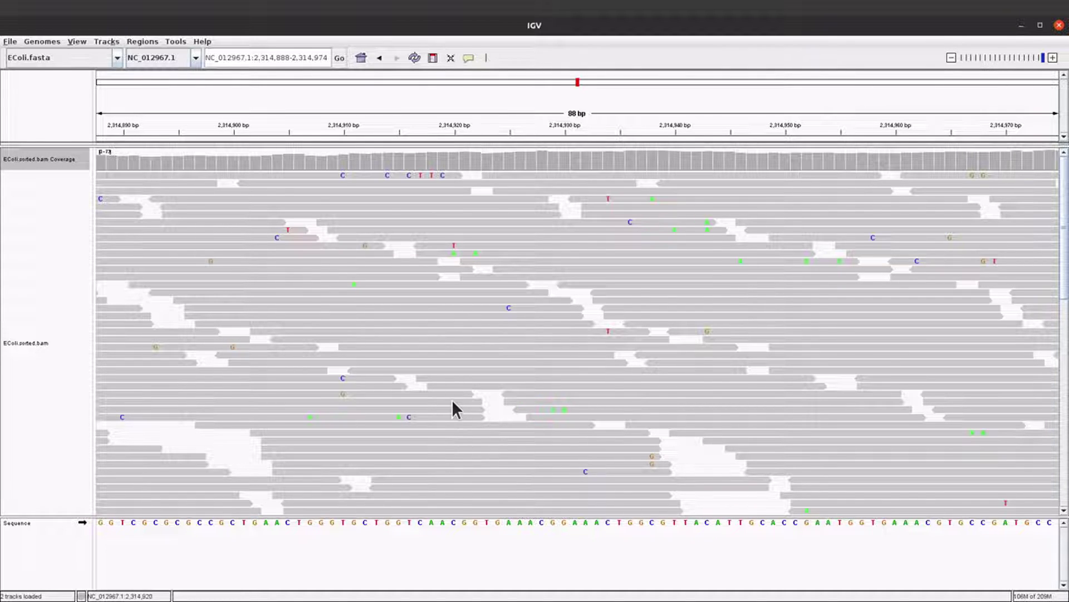
{"action": "left_click_drag", "start_coordinate": [518, 384], "coordinate": [436, 359]}
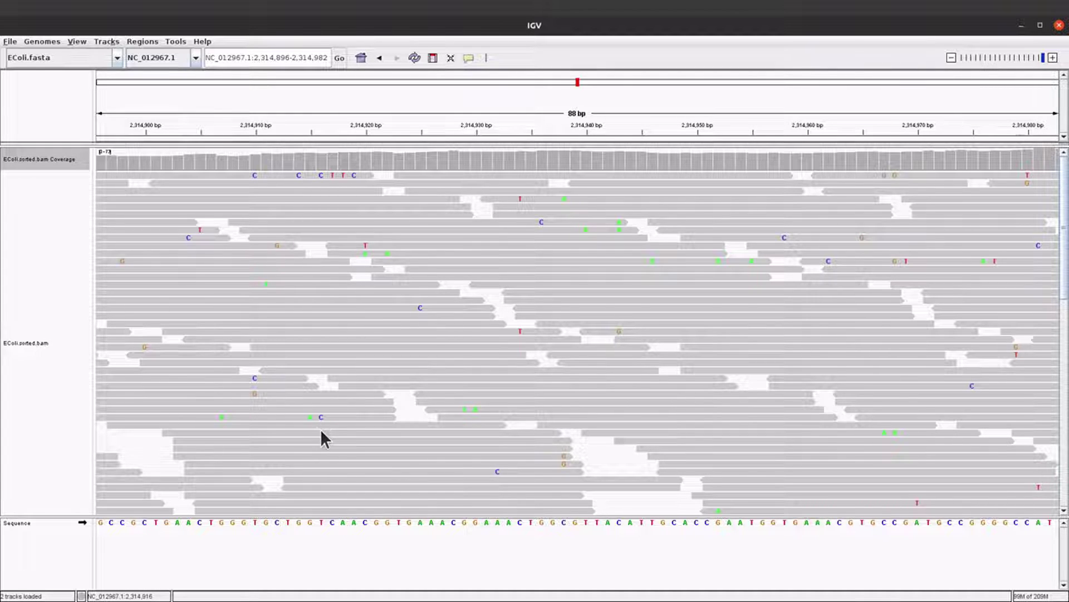
{"action": "left_click_drag", "start_coordinate": [321, 430], "coordinate": [334, 432]}
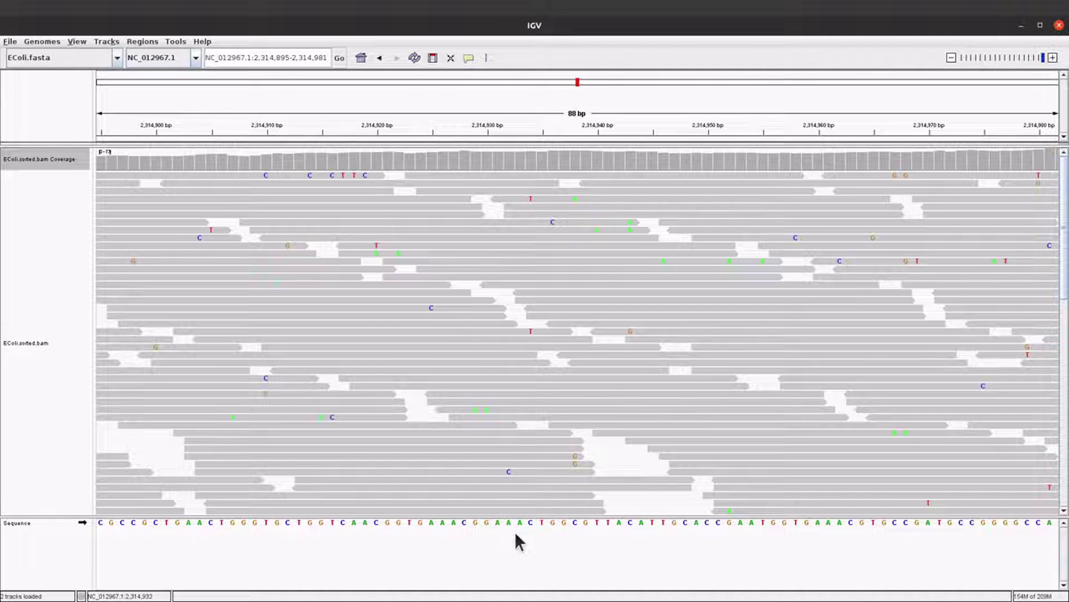
- View the alignment details of the read with the mismatched C at position 2,314,932, then close them
{"action": "right_click", "coordinate": [509, 479]}
{"action": "key", "text": "Escape"}
{"action": "left_click", "coordinate": [501, 487]}
{"action": "left_click", "coordinate": [715, 295]}
{"action": "left_click", "coordinate": [509, 472]}
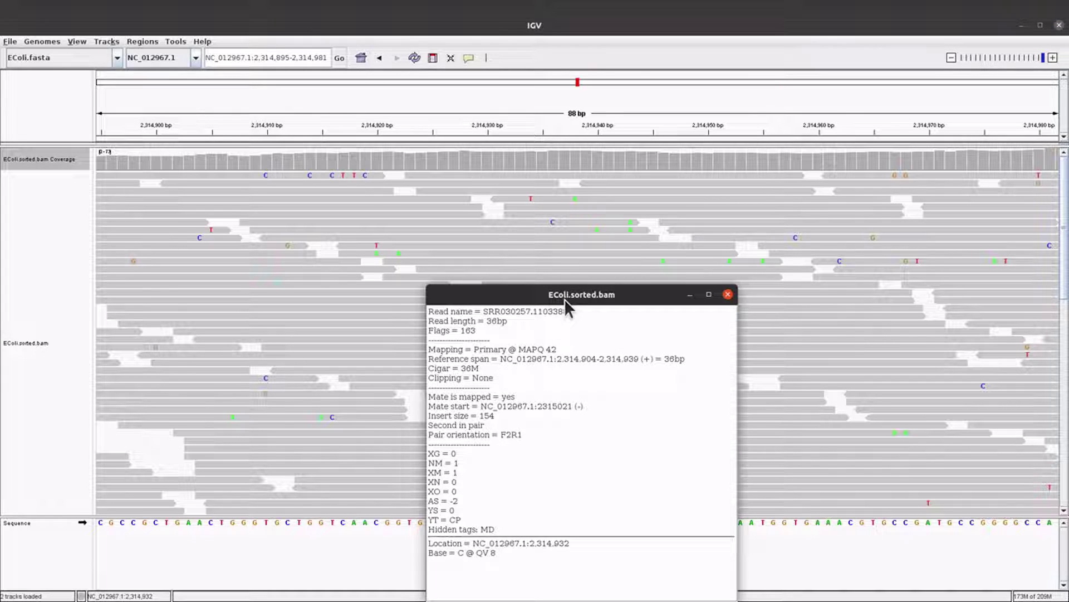
{"action": "left_click_drag", "start_coordinate": [564, 297], "coordinate": [554, 230]}
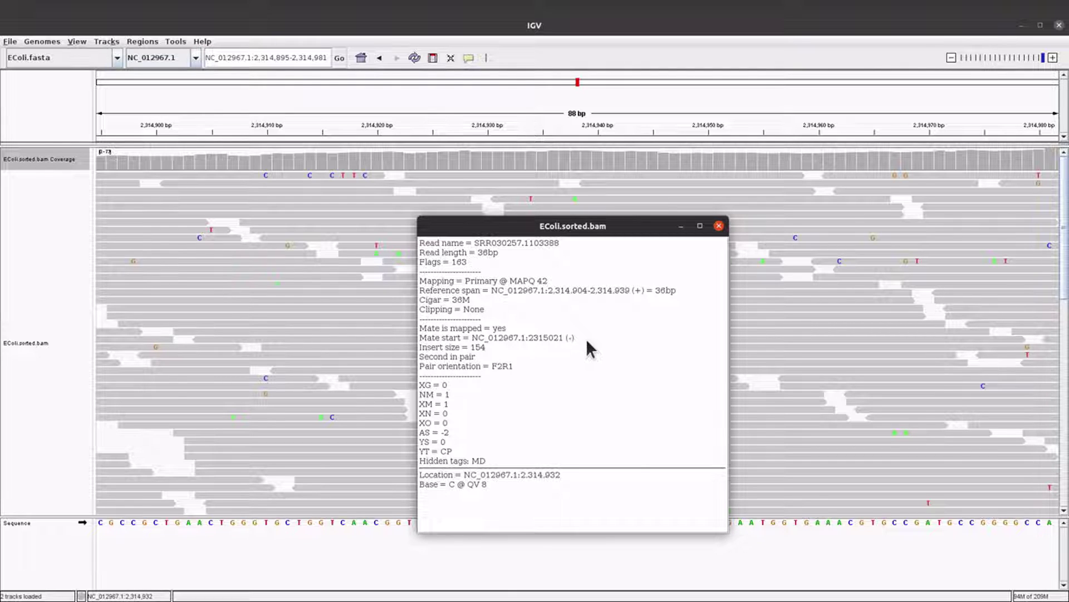
{"action": "left_click", "coordinate": [718, 226]}
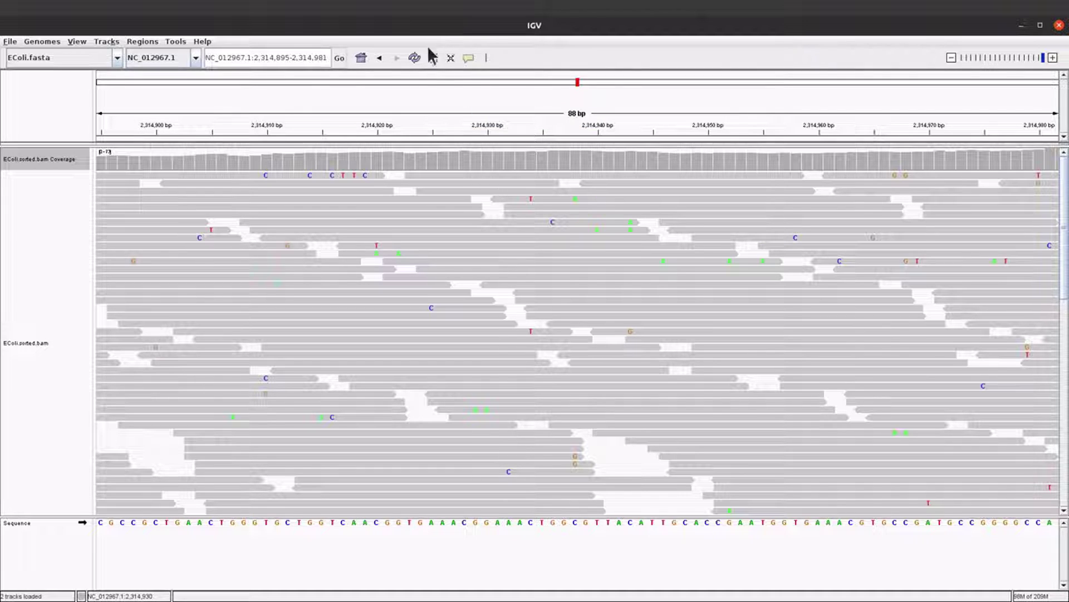
- Review the options controlling when read details are shown, leaving Show Details on Click selected
{"action": "left_click", "coordinate": [469, 58]}
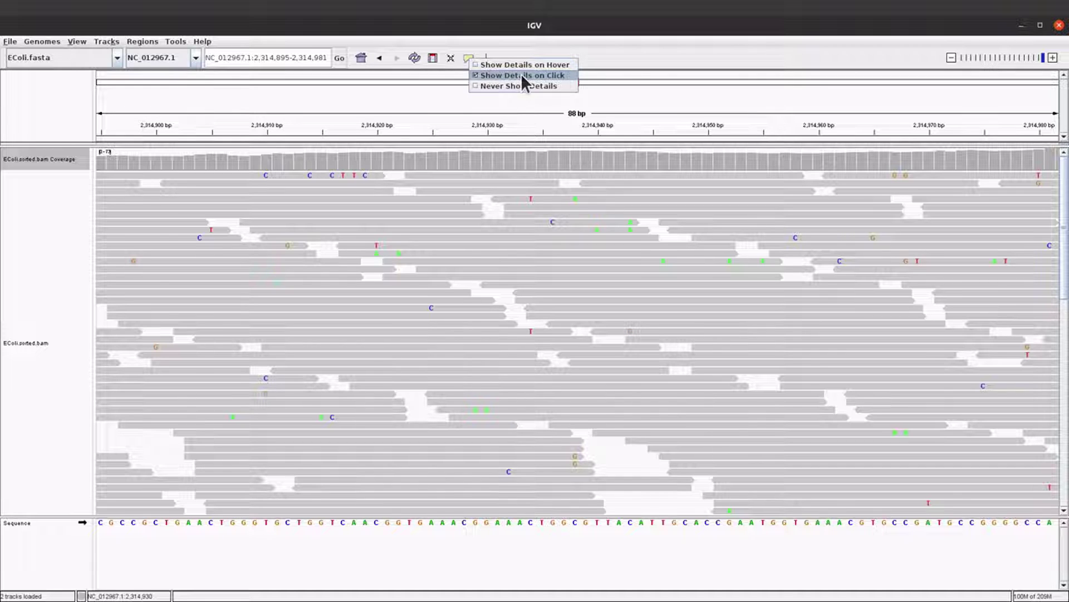
{"action": "left_click", "coordinate": [452, 108]}
- Reopen the details of the read with the C mismatch at 2,314,932 to check its mapping quality, and close them
{"action": "key", "text": "Left"}
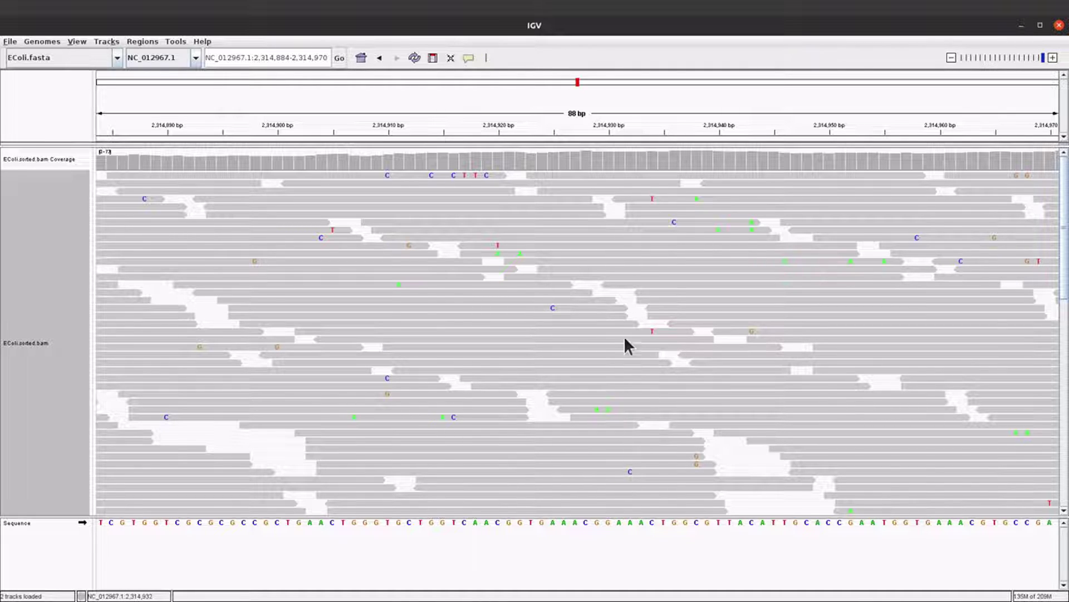
{"action": "left_click", "coordinate": [631, 473]}
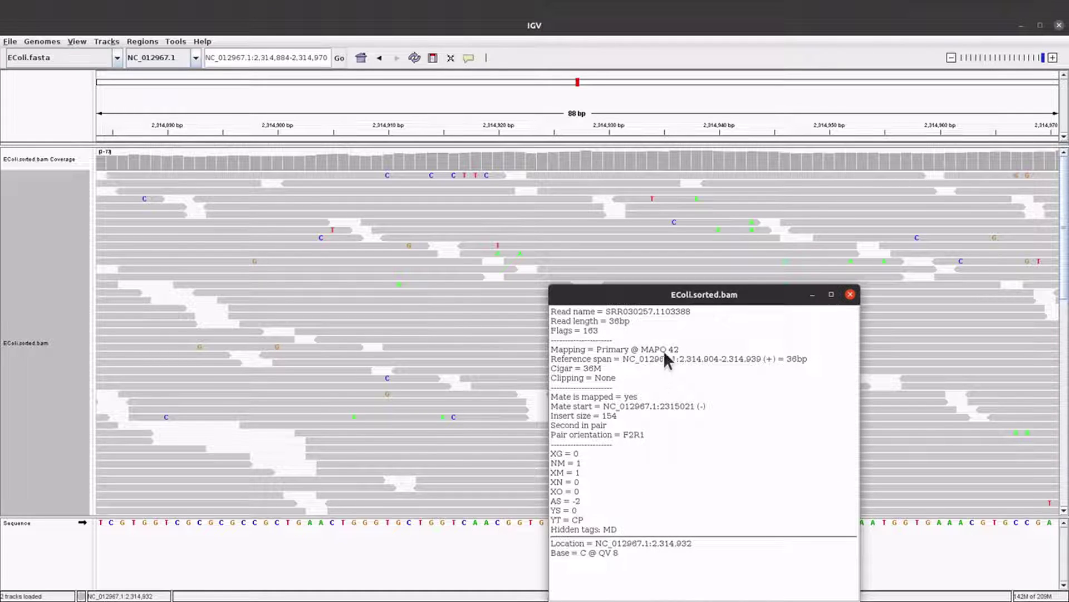
{"action": "left_click", "coordinate": [850, 295]}
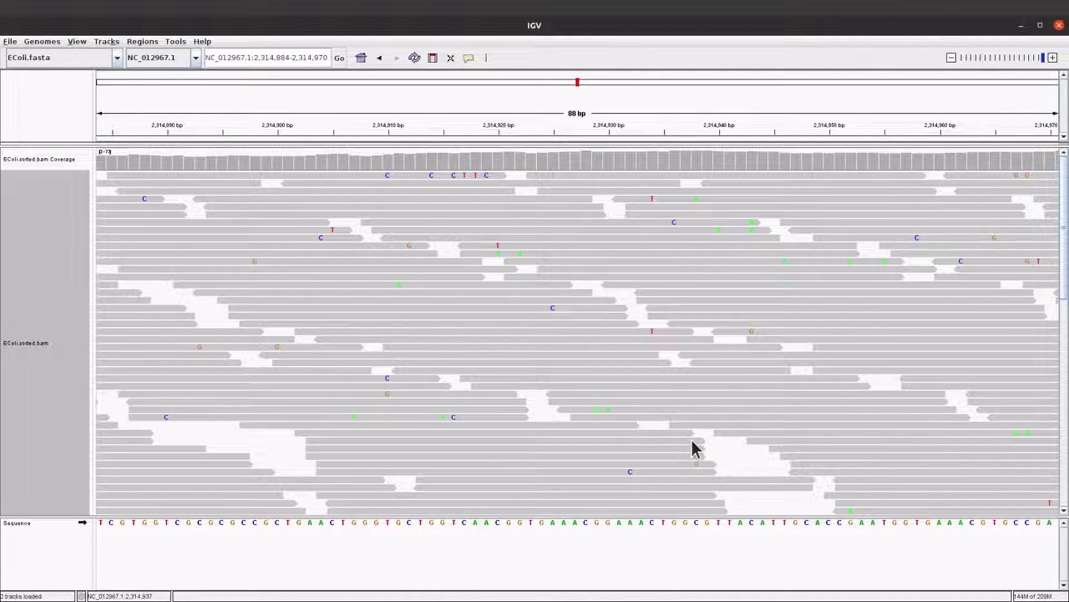